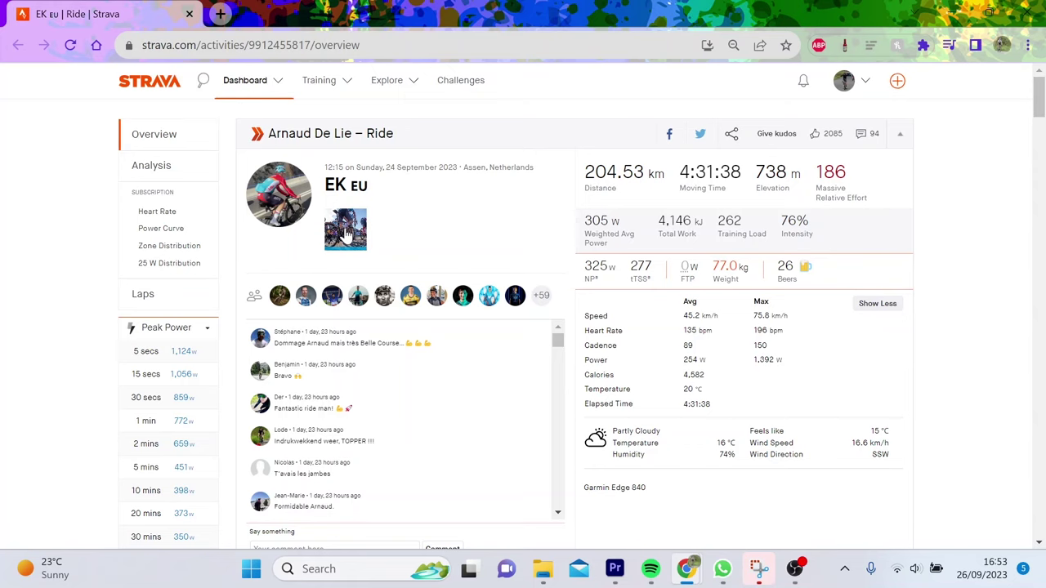
View the ride photo, then open the ride's detailed analysis with speed, power and heart-rate graphs
click(346, 235)
click(227, 239)
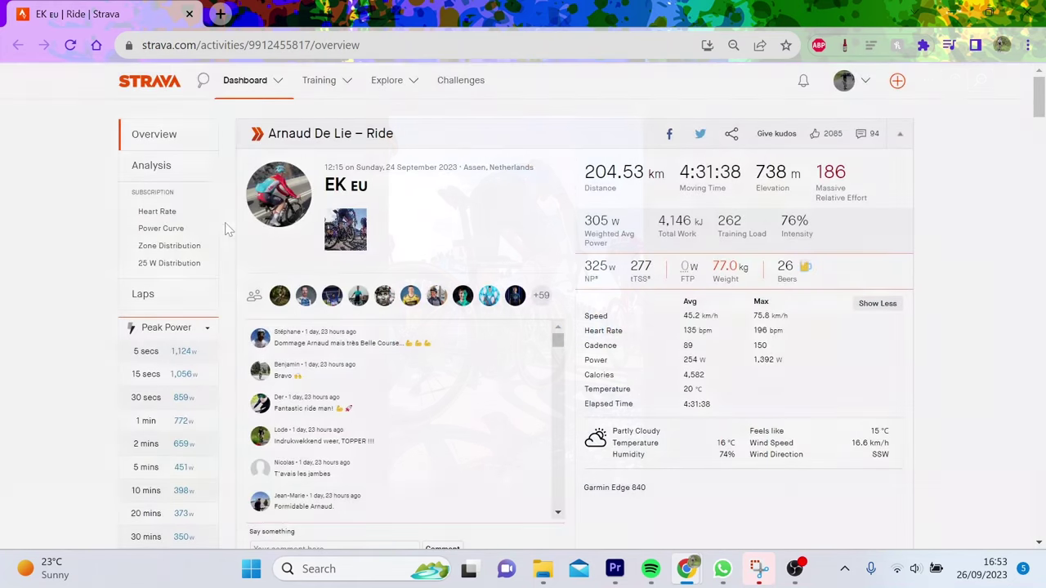
click(211, 175)
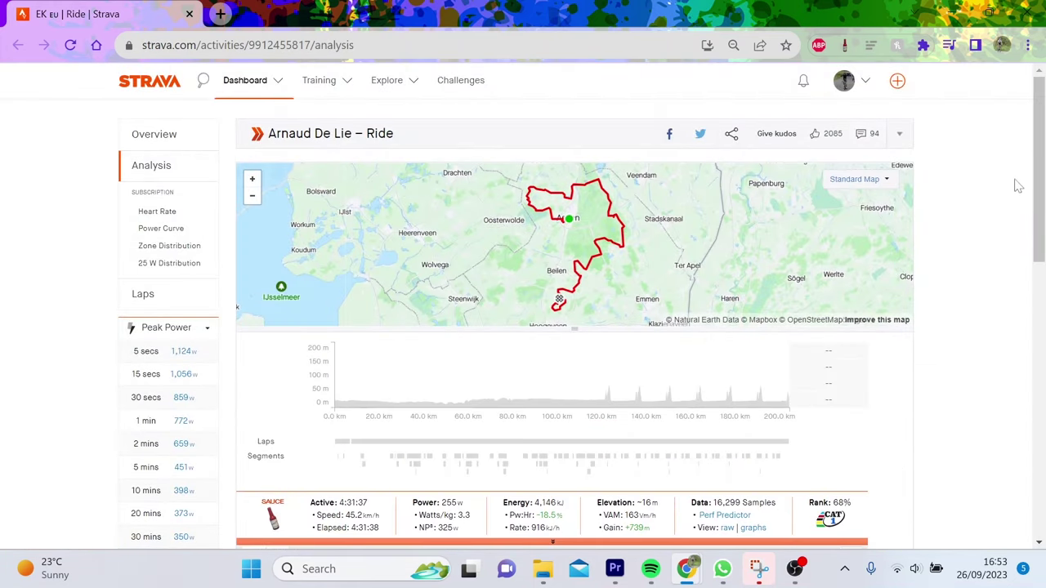
drag(1043, 175, 1043, 231)
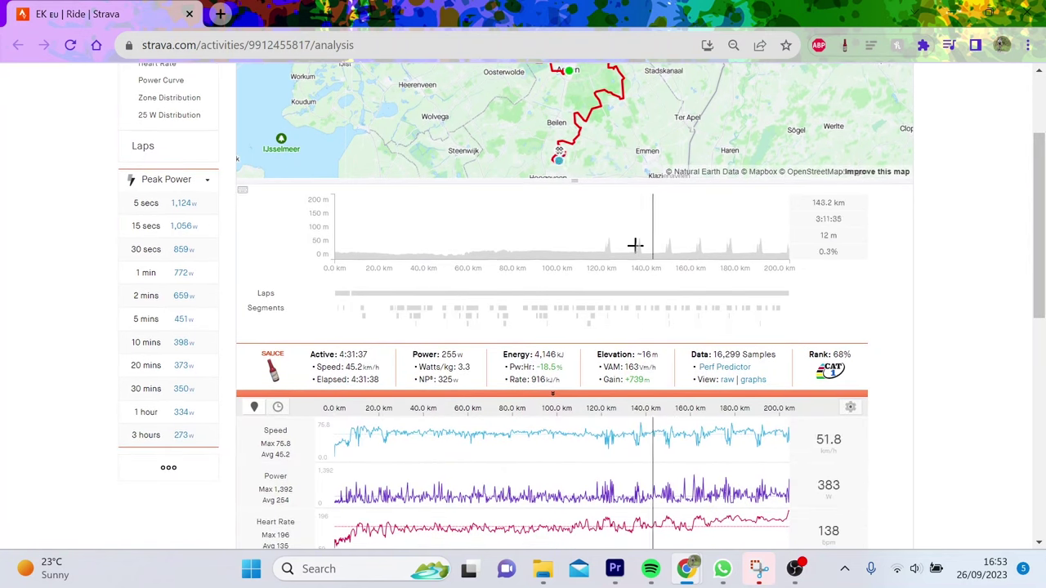
drag(599, 234, 981, 240)
Select about 118–128 km, narrow it to 121–125 km, then clear back to the full ride
scroll(568, 236, down, 1)
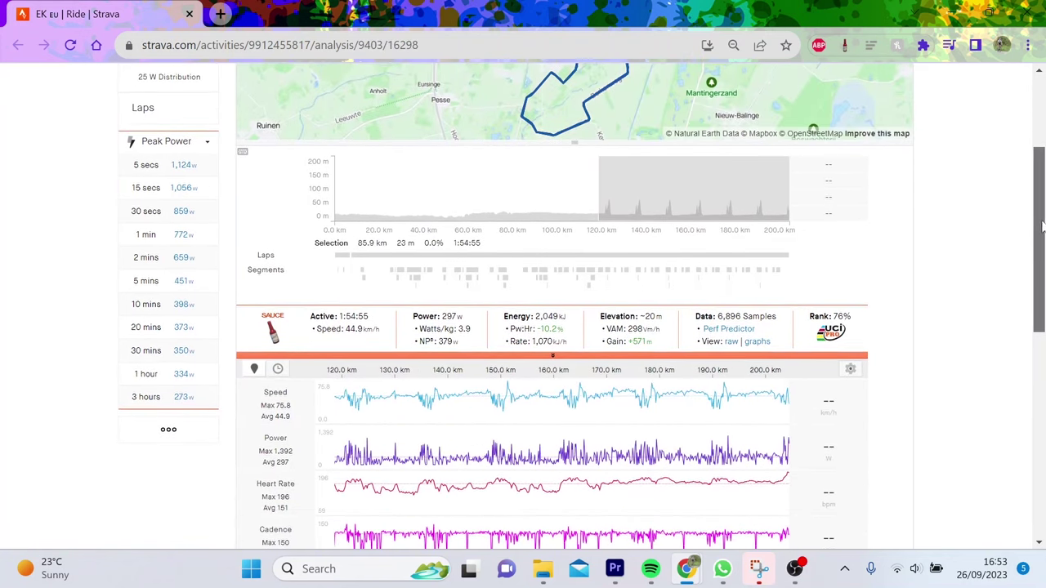
drag(597, 191, 620, 193)
drag(436, 455, 649, 455)
drag(1042, 260, 1031, 220)
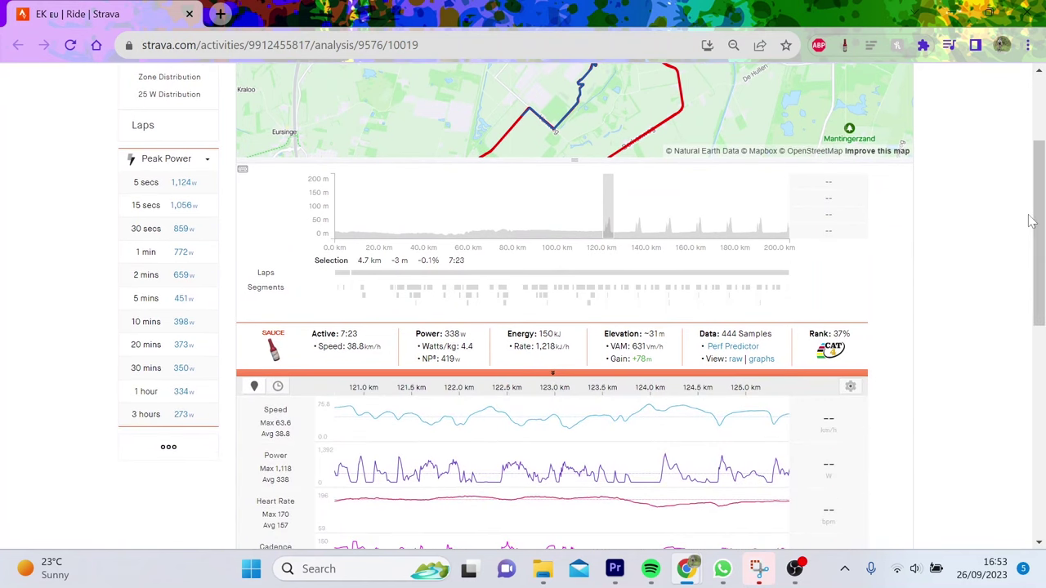
click(774, 489)
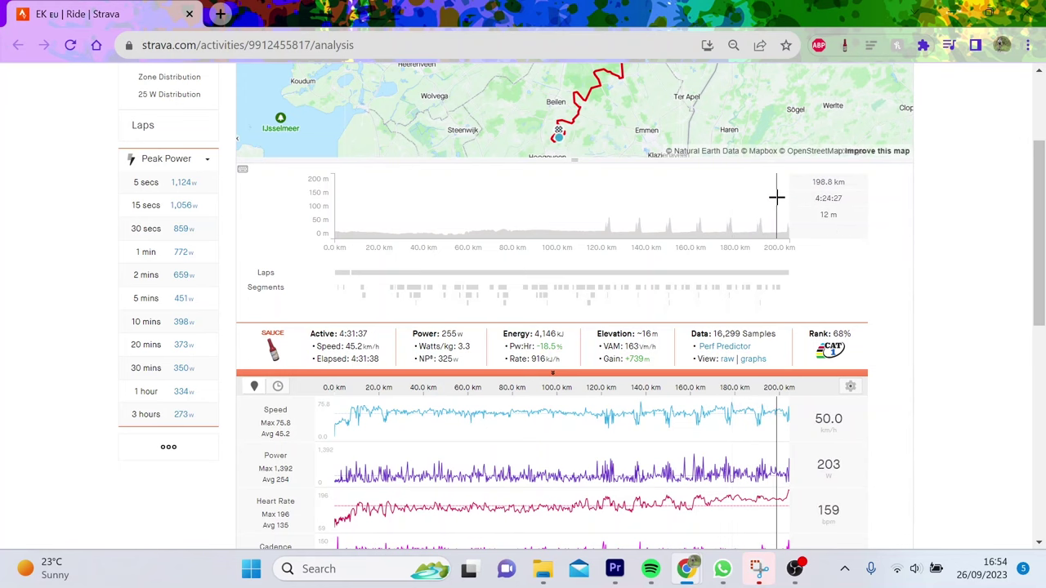
Select the last 5.7 km of the ride on the elevation chart
drag(777, 196, 900, 191)
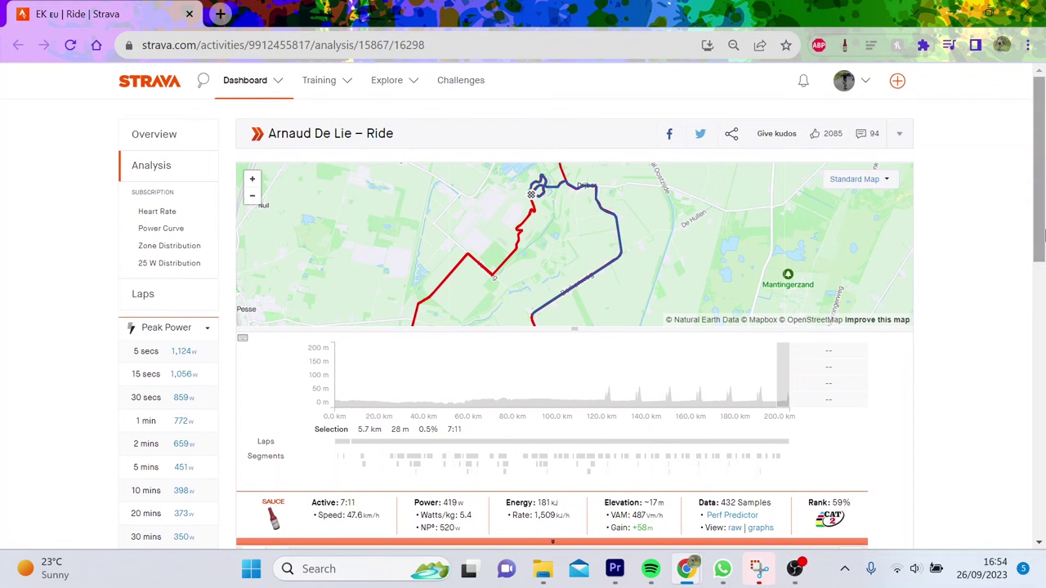
drag(1043, 237, 1043, 299)
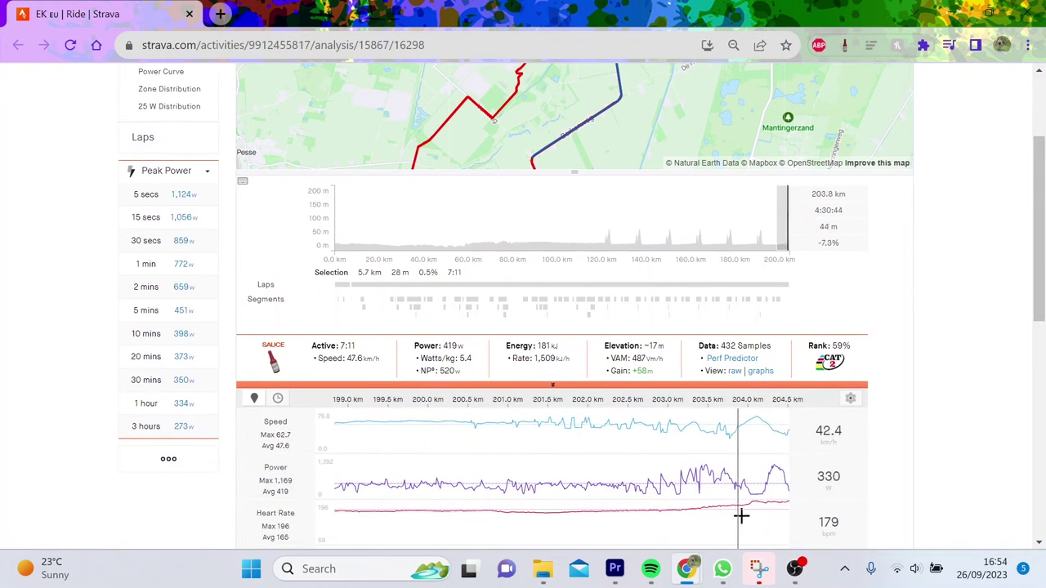
drag(1043, 264, 1041, 225)
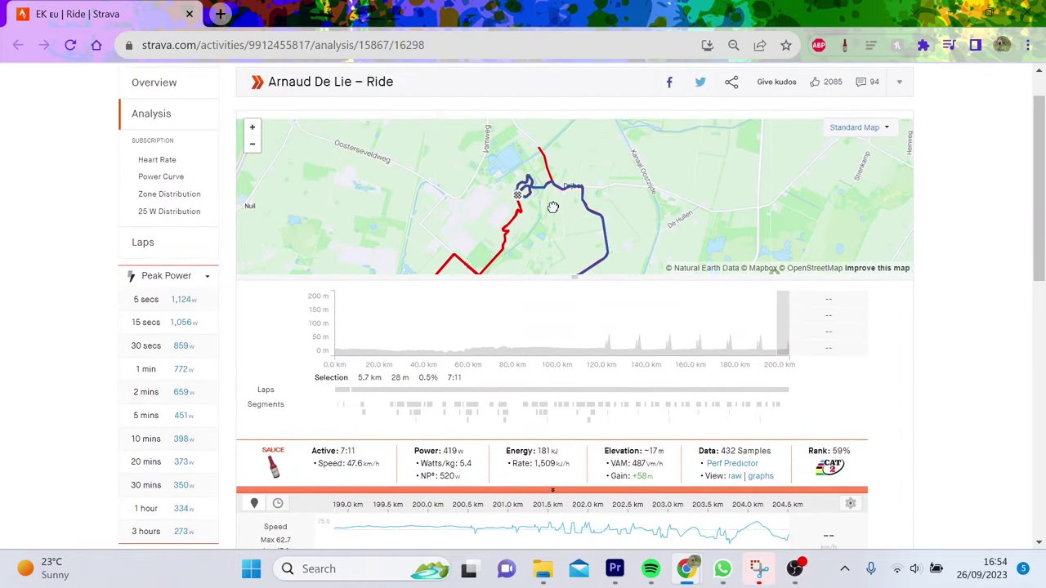
Zoom and pan the map to centre the finishing loop and finish area
scroll(548, 167, up, 3)
drag(520, 185, 591, 228)
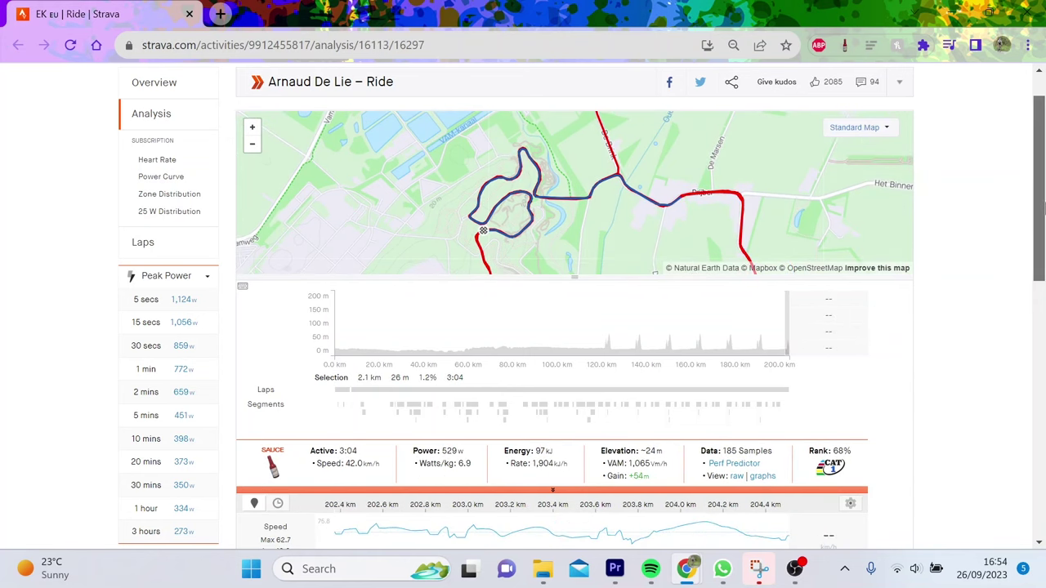
scroll(936, 520, down, 3)
scroll(1043, 299, up, 3)
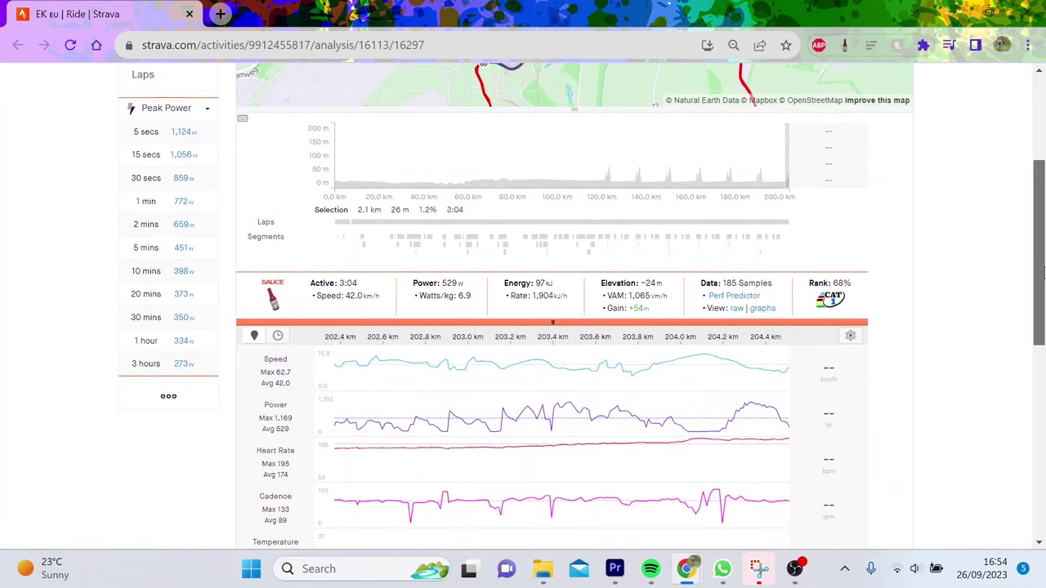
scroll(1043, 220, down, 1)
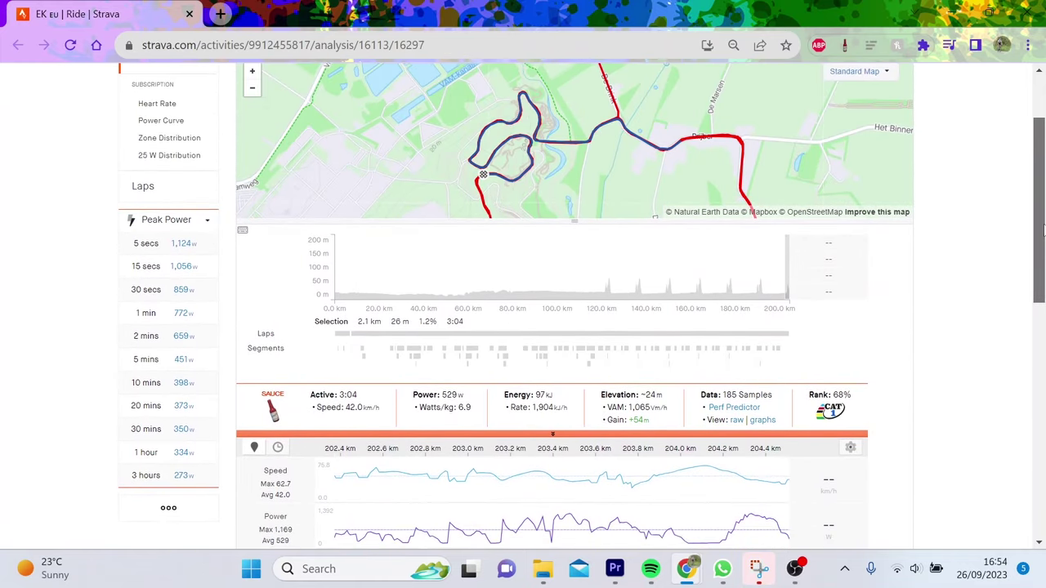
scroll(1043, 233, up, 1)
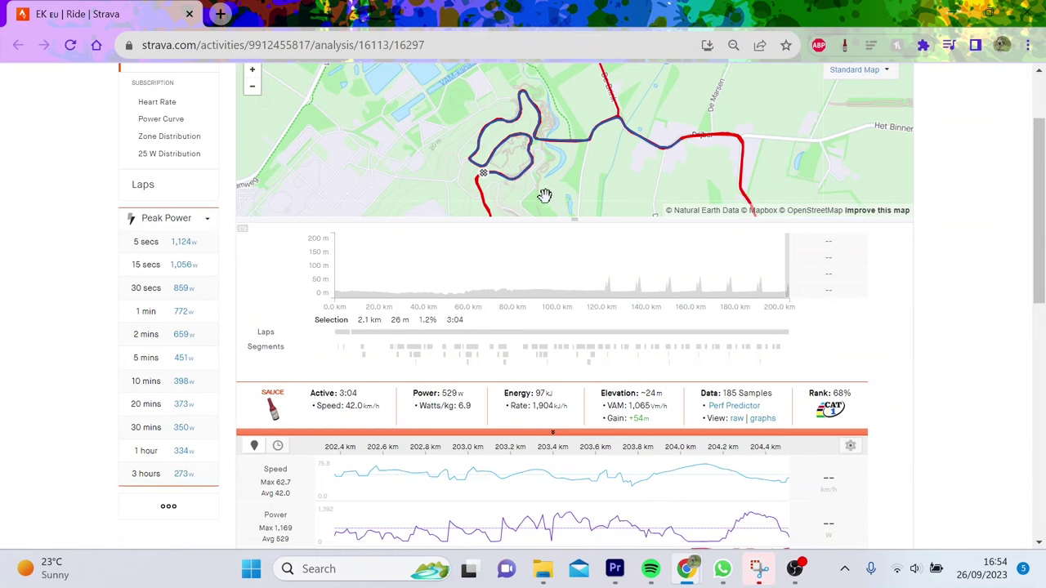
drag(544, 196, 555, 148)
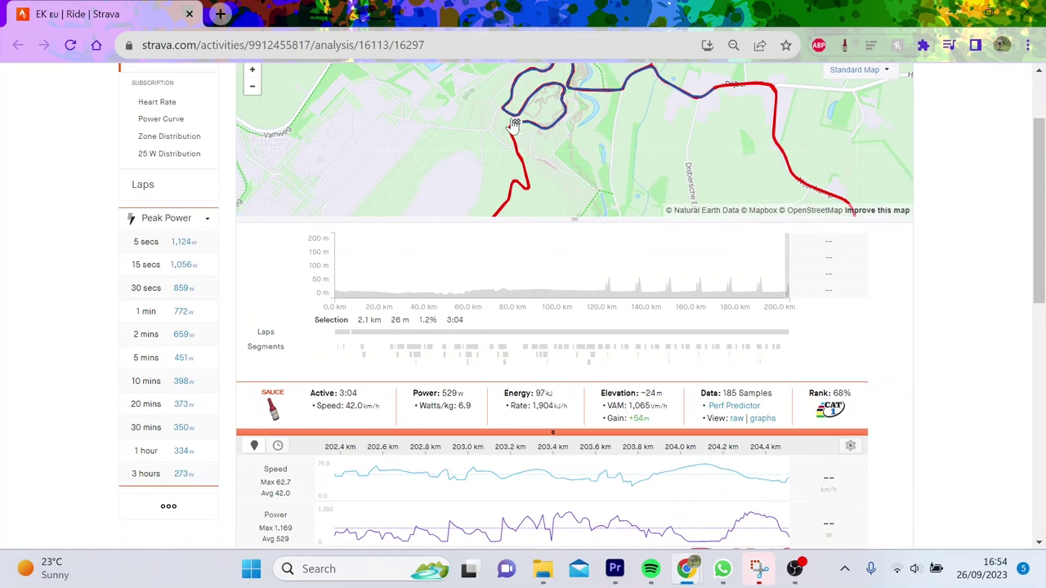
scroll(513, 136, up, 2)
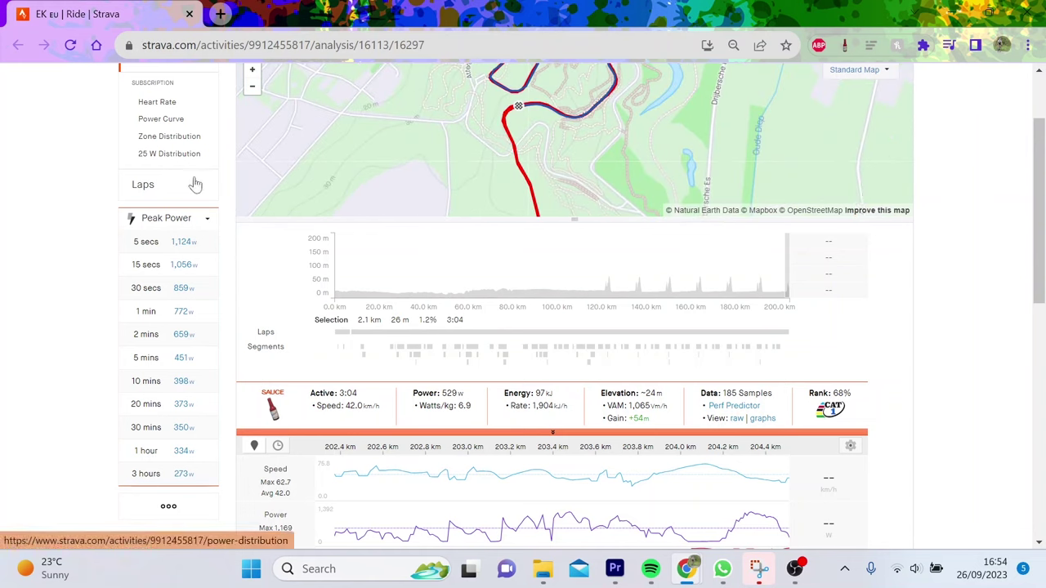
On the power curve, map the best 58-second 777 W effort near 203.2–203.8 km
click(193, 122)
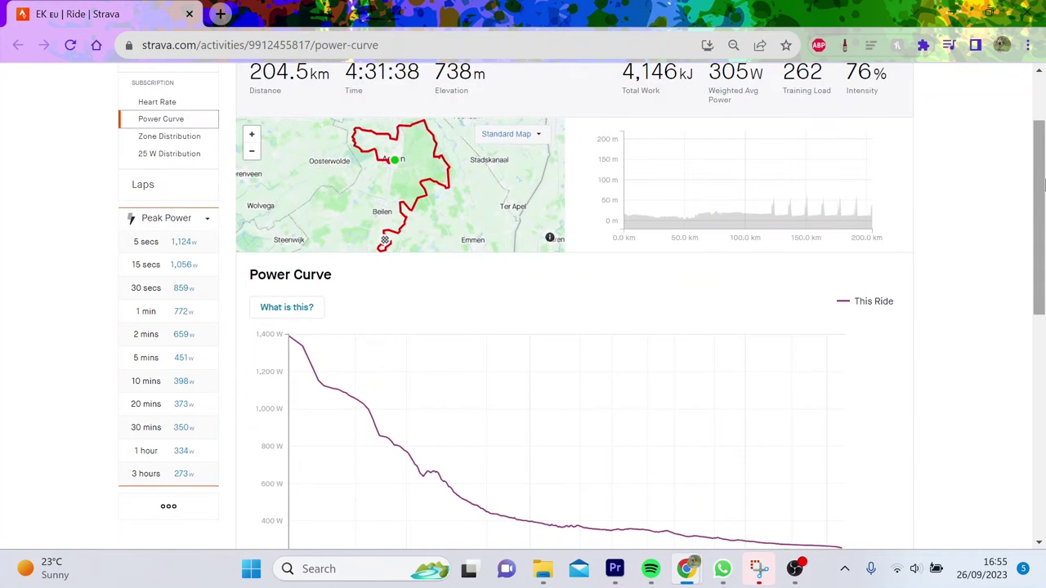
scroll(578, 301, down, 1)
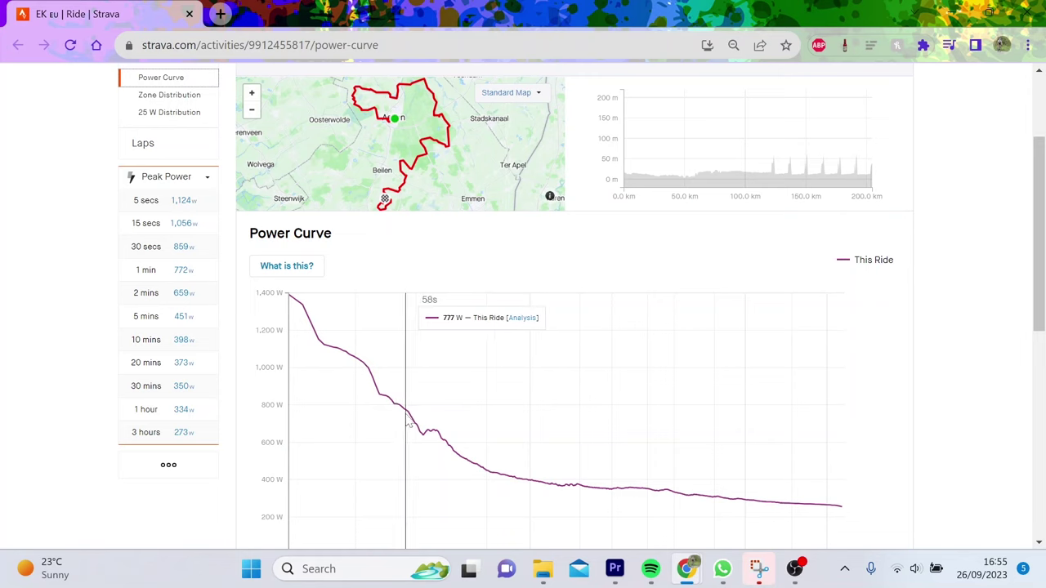
click(407, 423)
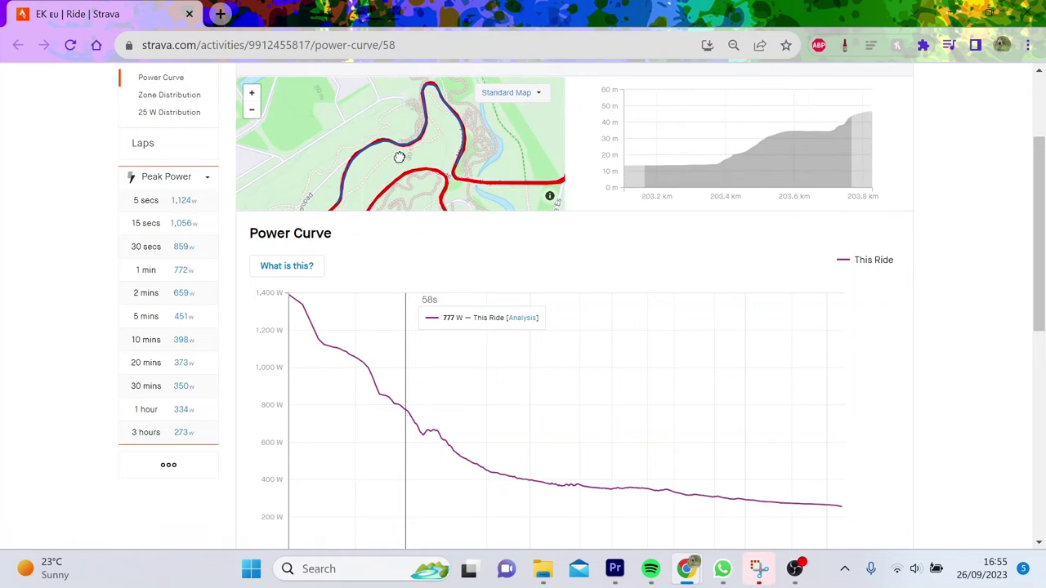
drag(401, 154, 425, 110)
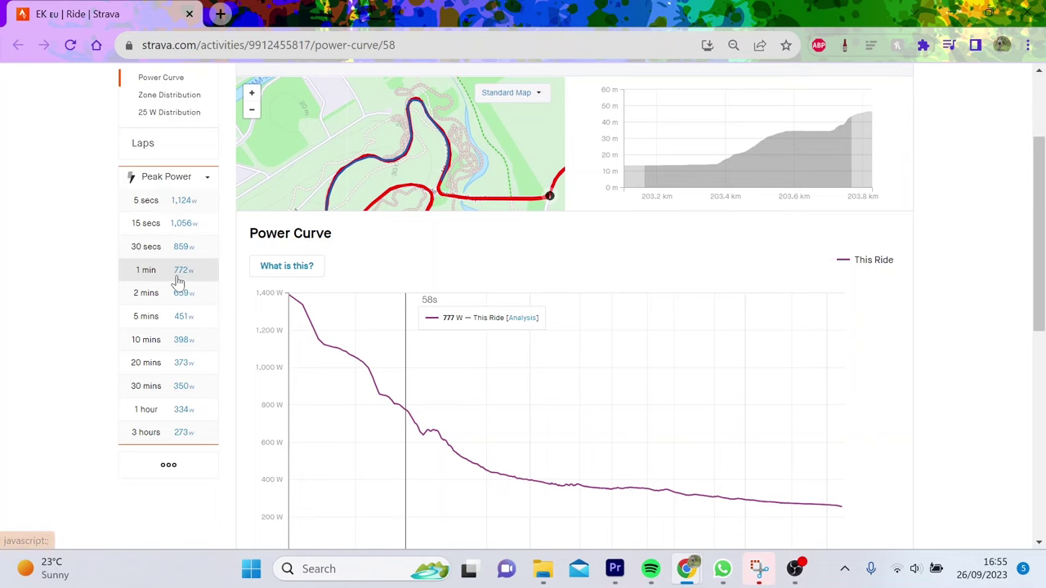
Analyse the 58-second effort, selecting the final 5.7 km and then a 0.2 km stretch near the finish
click(523, 318)
scroll(1040, 335, down, 5)
scroll(1040, 335, up, 5)
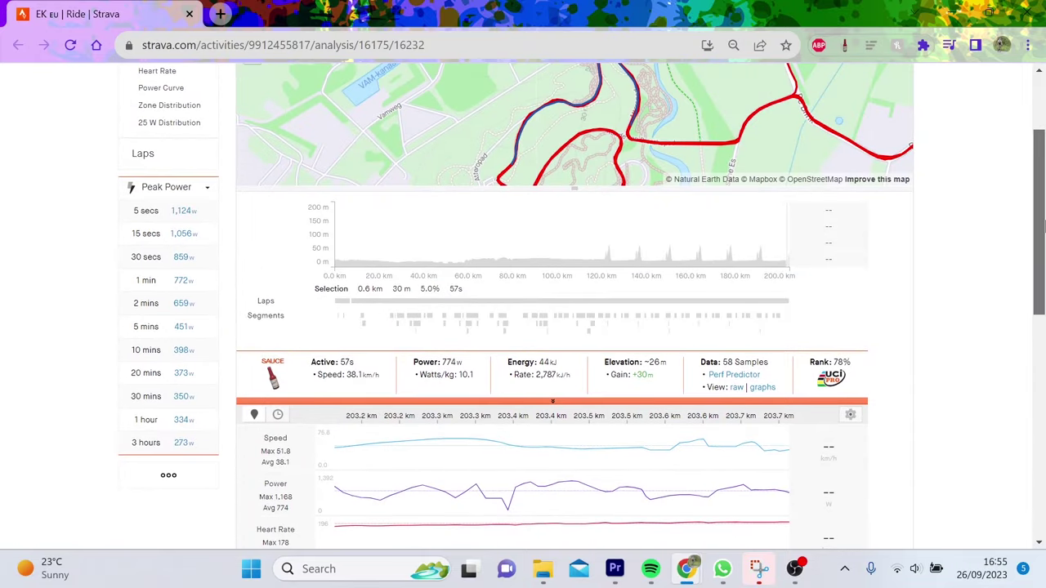
drag(1040, 166, 1035, 240)
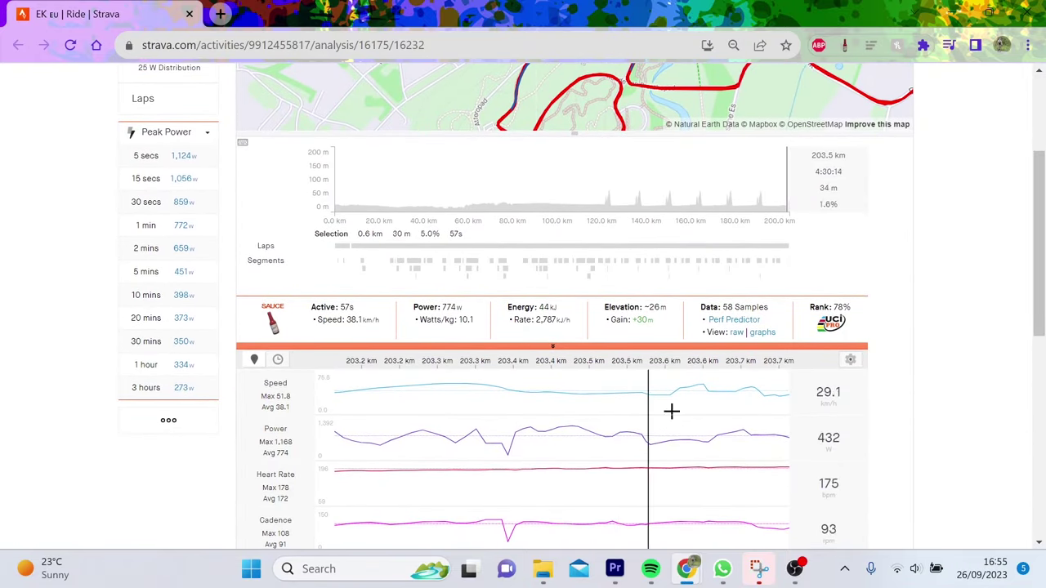
drag(776, 204, 880, 194)
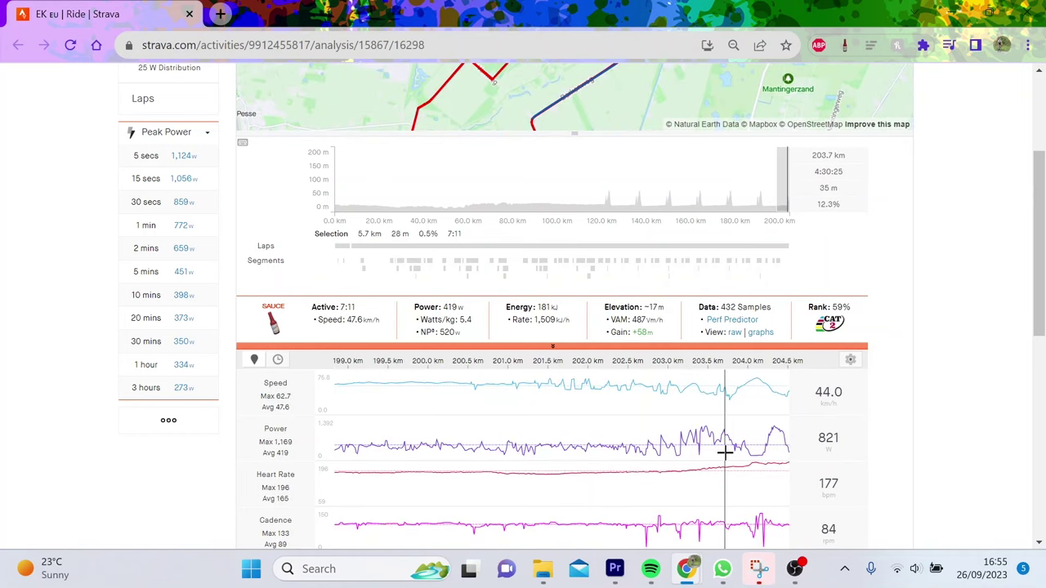
drag(717, 448, 740, 448)
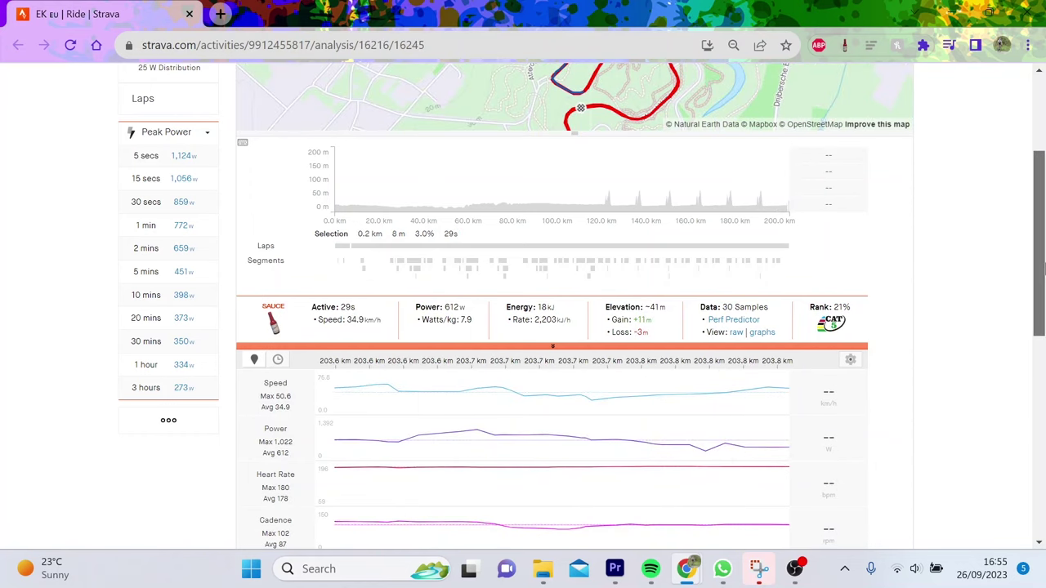
drag(1042, 270, 1034, 217)
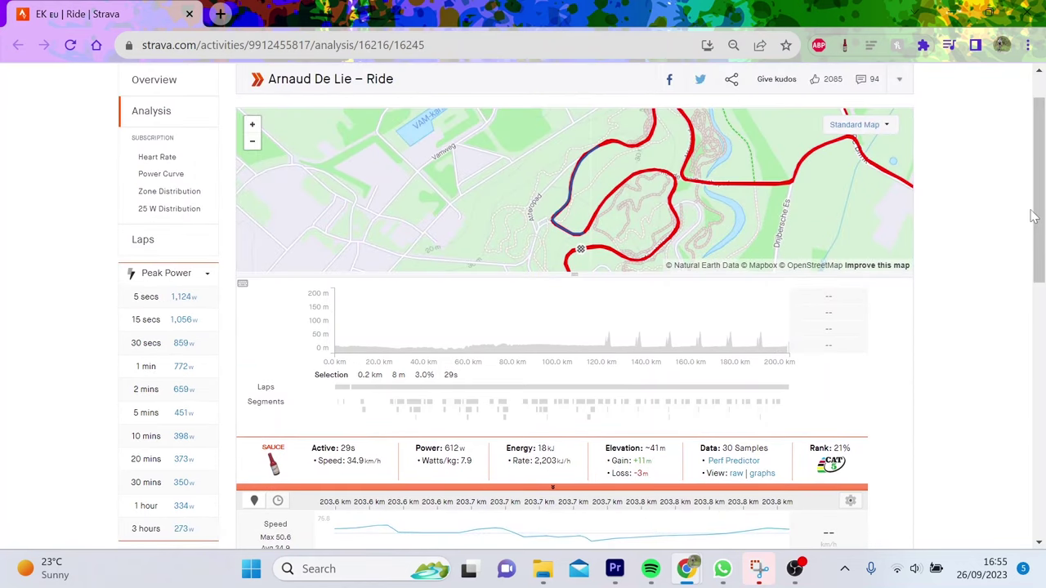
View the best 2-minute 659 W peak effort in analysis, then return to the power curve
click(205, 391)
click(370, 532)
mouse_move(1042, 202)
mouse_down()
mouse_move(1042, 270)
mouse_move(1042, 214)
mouse_up()
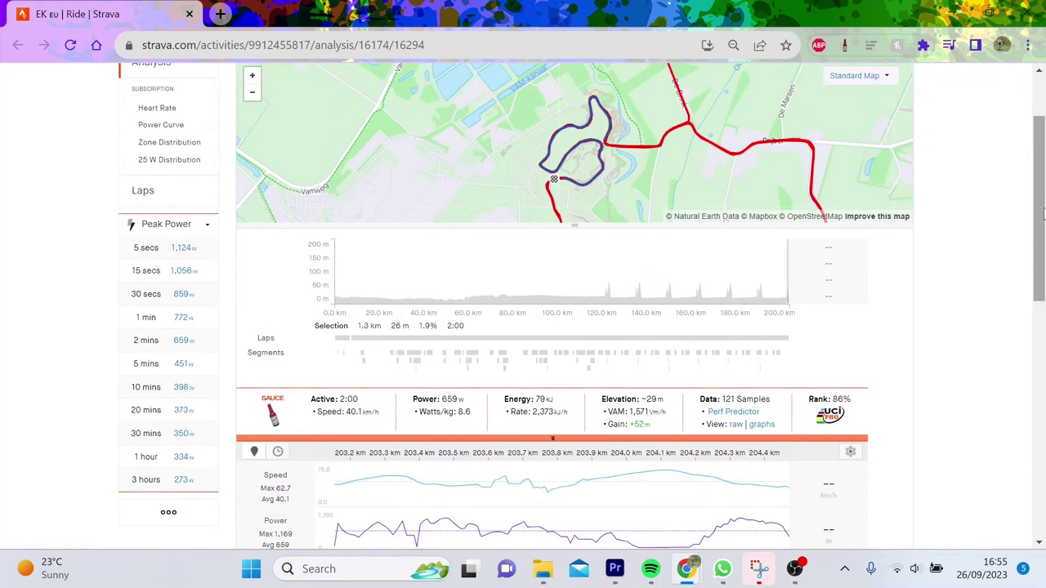
click(163, 128)
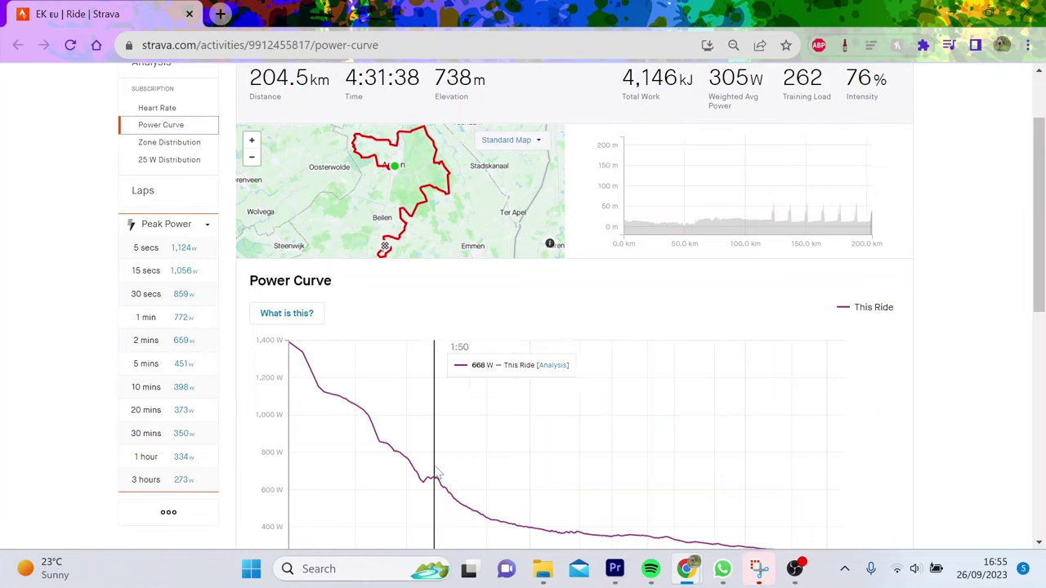
Locate the best 2-minute, 28-, 2-, 58- and 27-second efforts on the route map
click(442, 473)
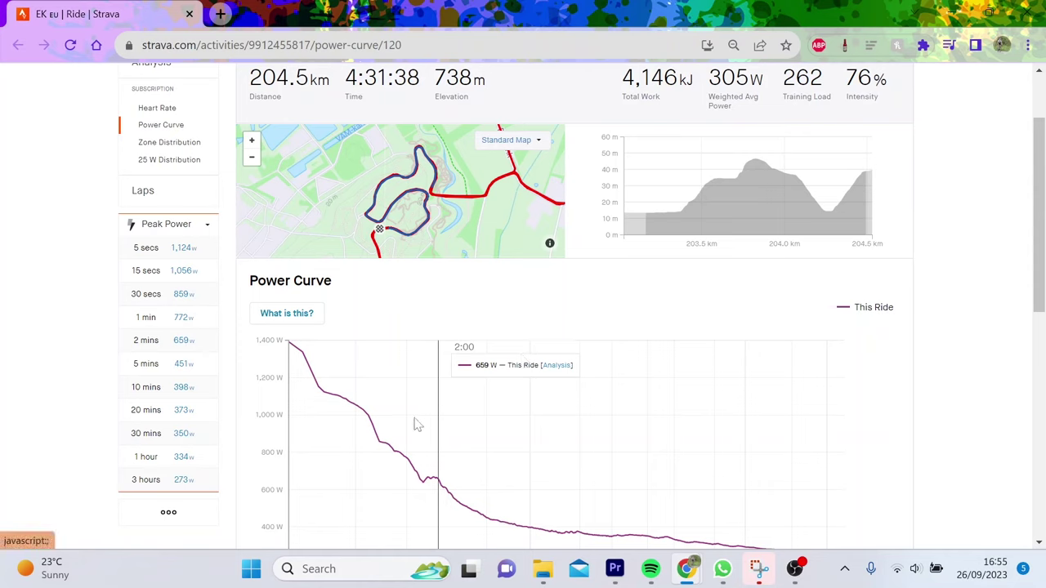
click(377, 414)
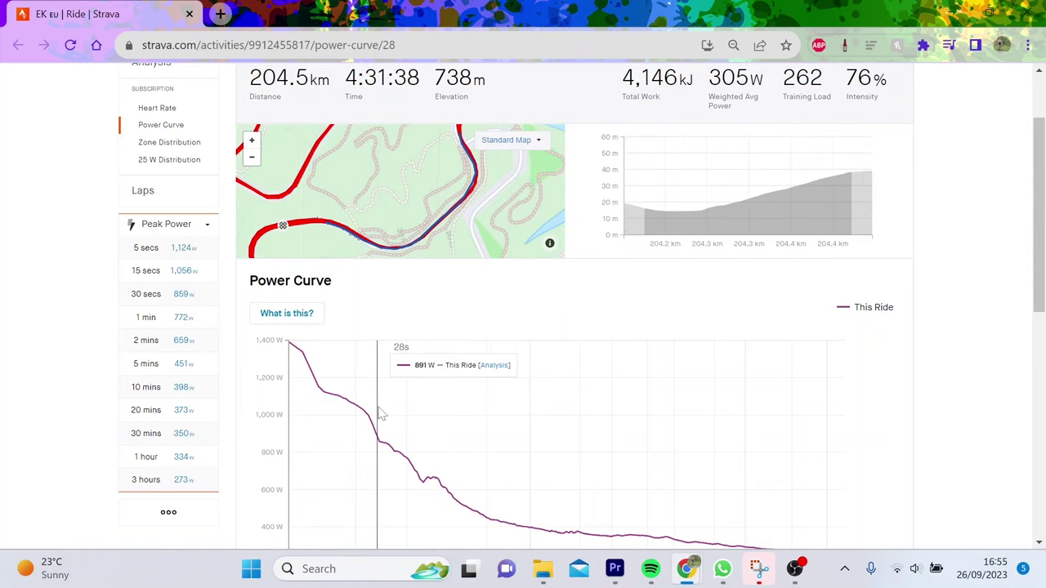
drag(403, 197, 484, 157)
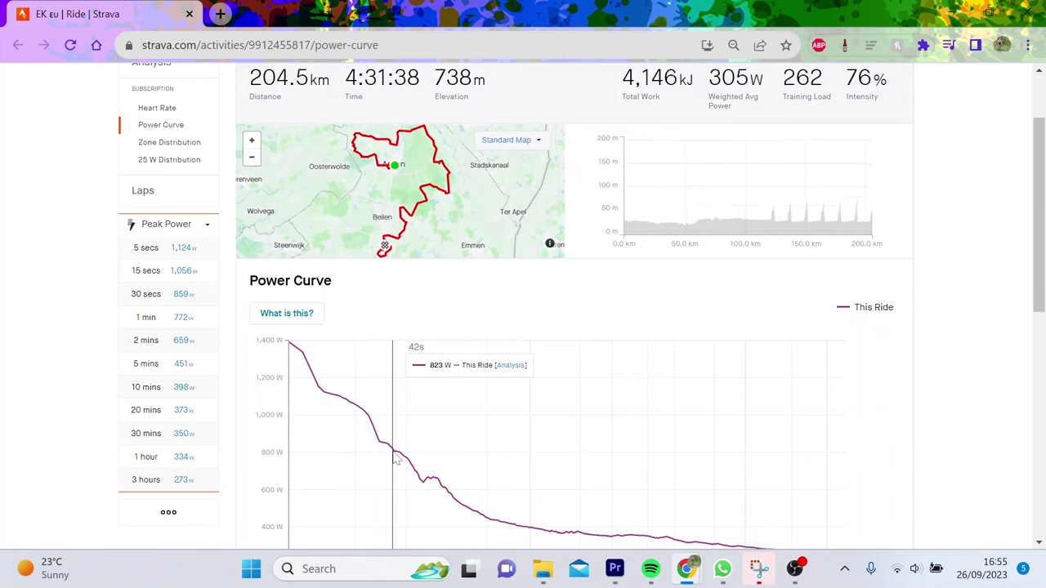
click(313, 446)
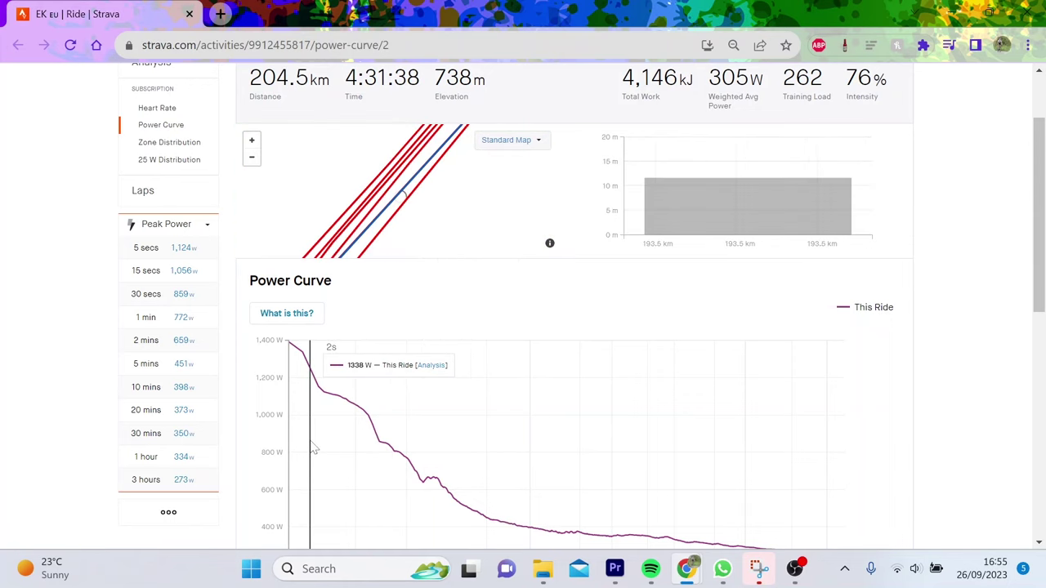
click(402, 437)
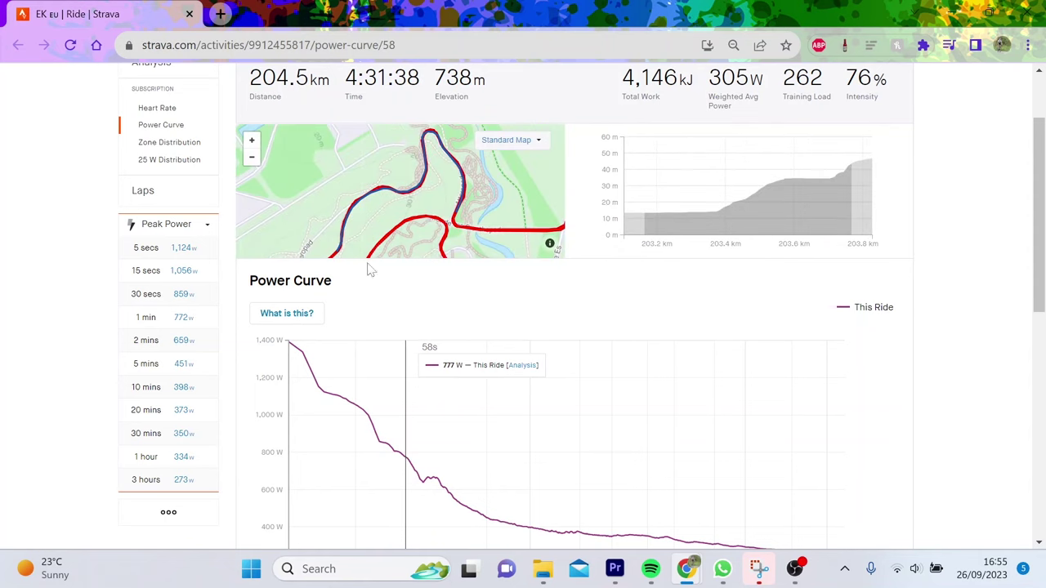
drag(478, 209, 444, 159)
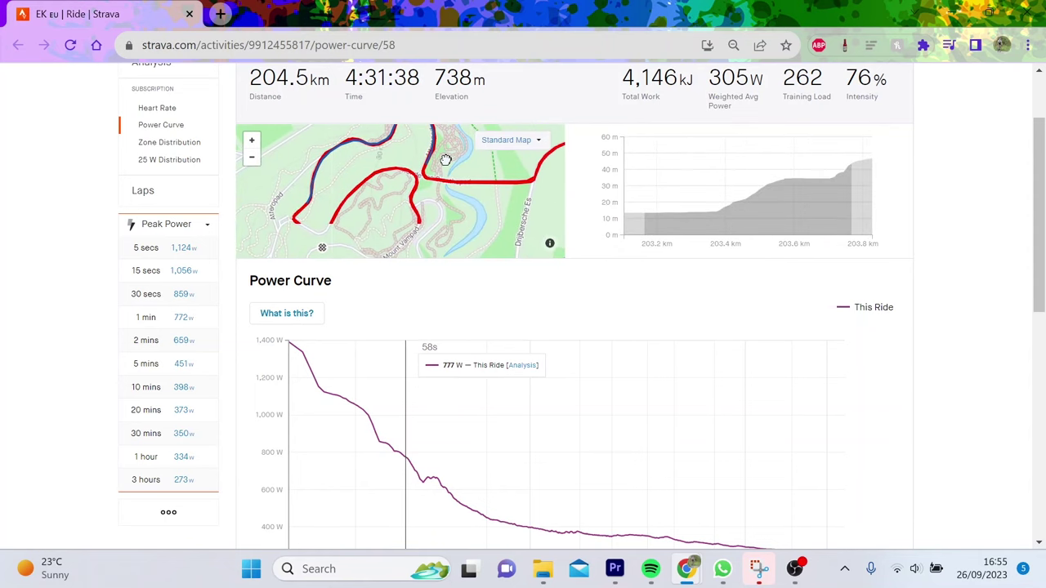
click(378, 391)
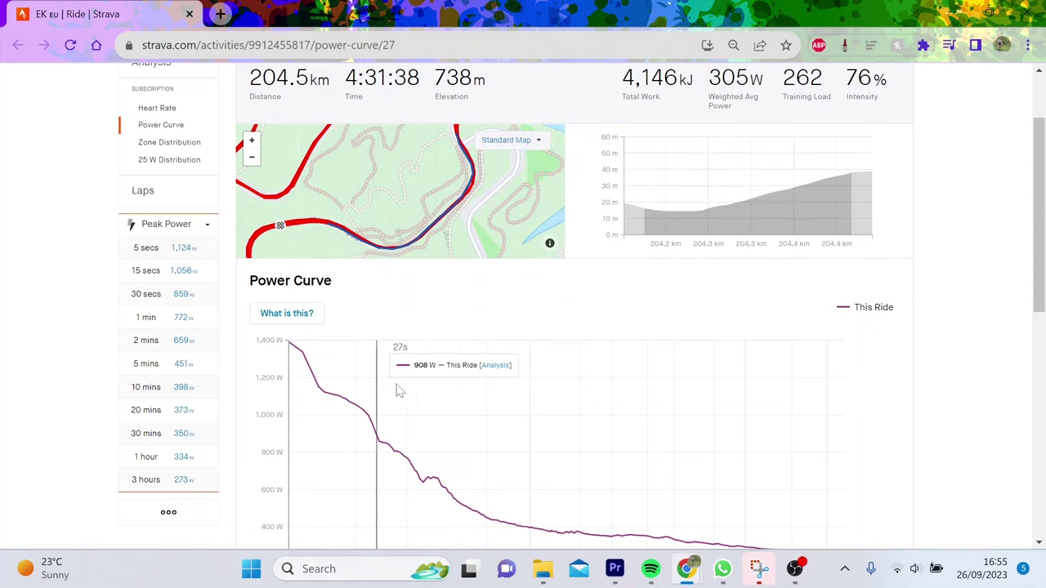
Analyse the 27-second 926 W effort, zooming to 204.3–204.4 km, then the final 5.7 km
click(495, 365)
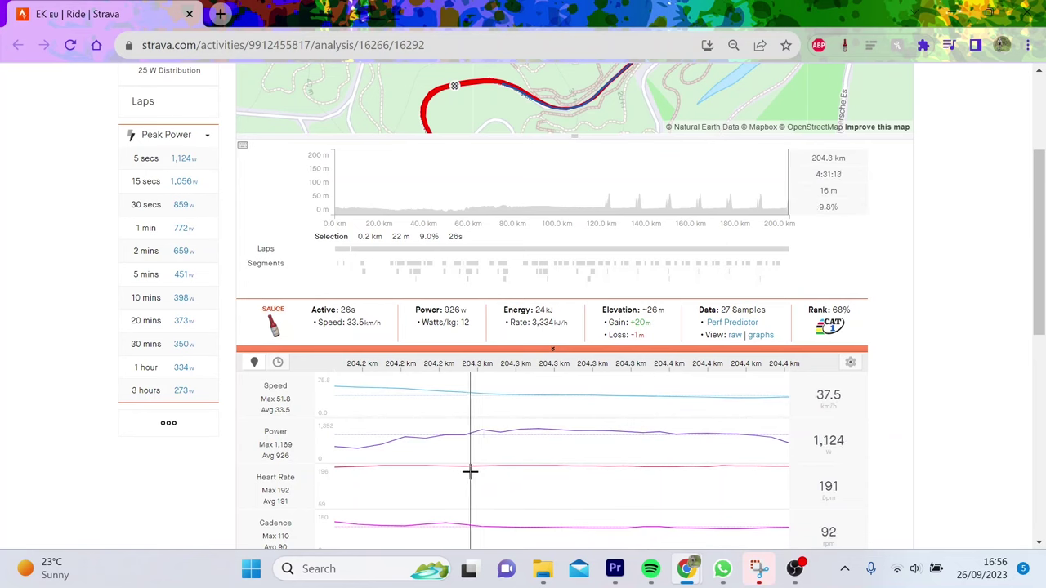
drag(469, 472, 789, 458)
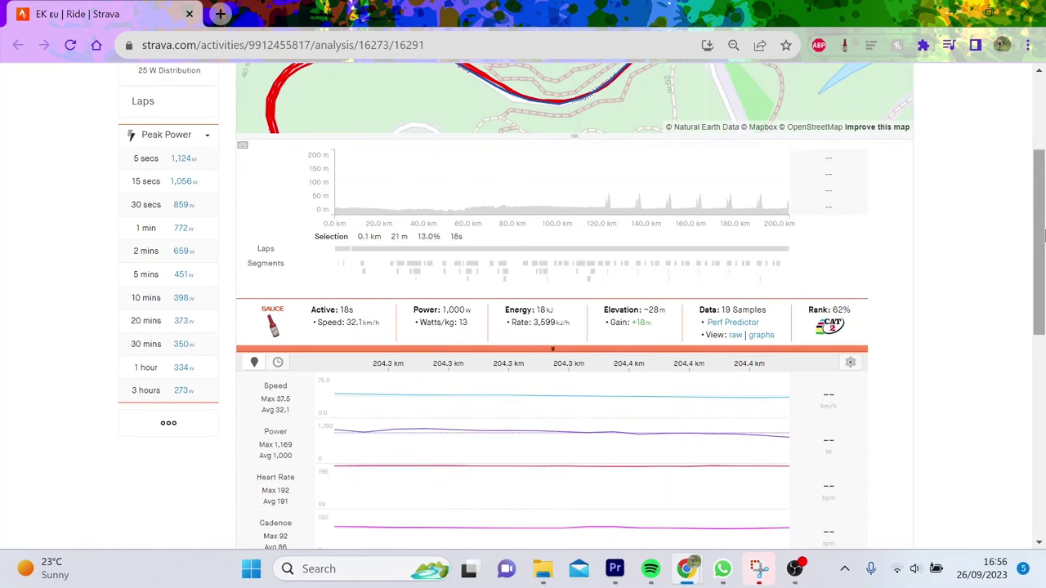
scroll(904, 243, up, 1)
drag(780, 288, 875, 290)
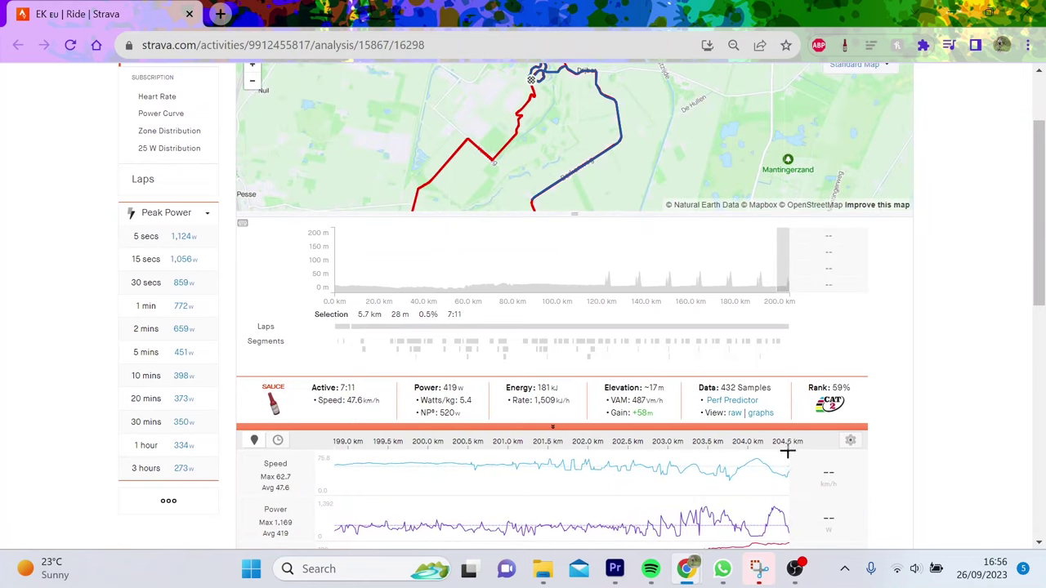
drag(797, 483, 782, 482)
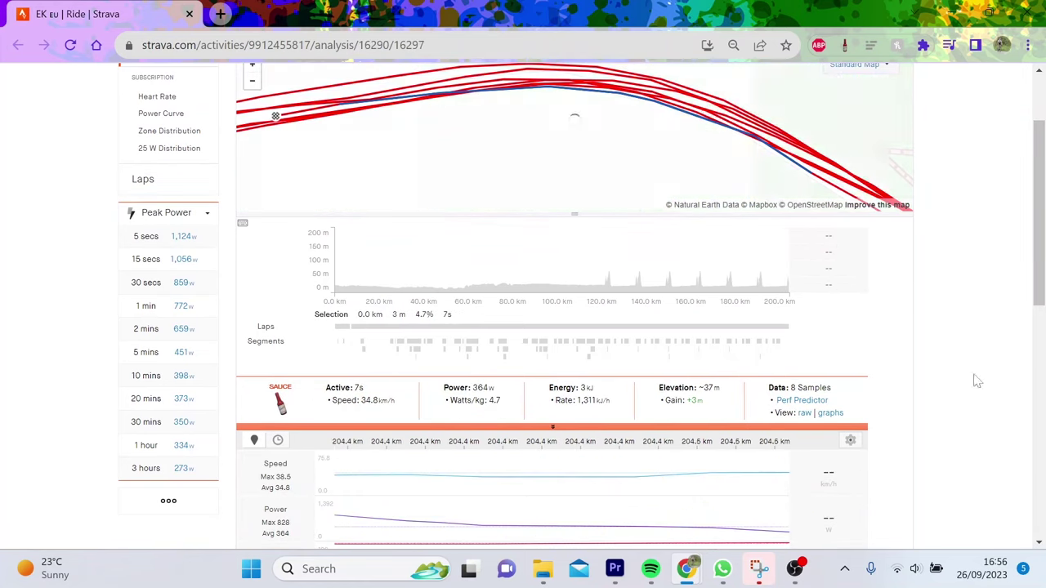
Reset to the whole ride, then select 203.2–204.4 km, the final climb's 1.2 km stretch
scroll(1042, 286, down, 2)
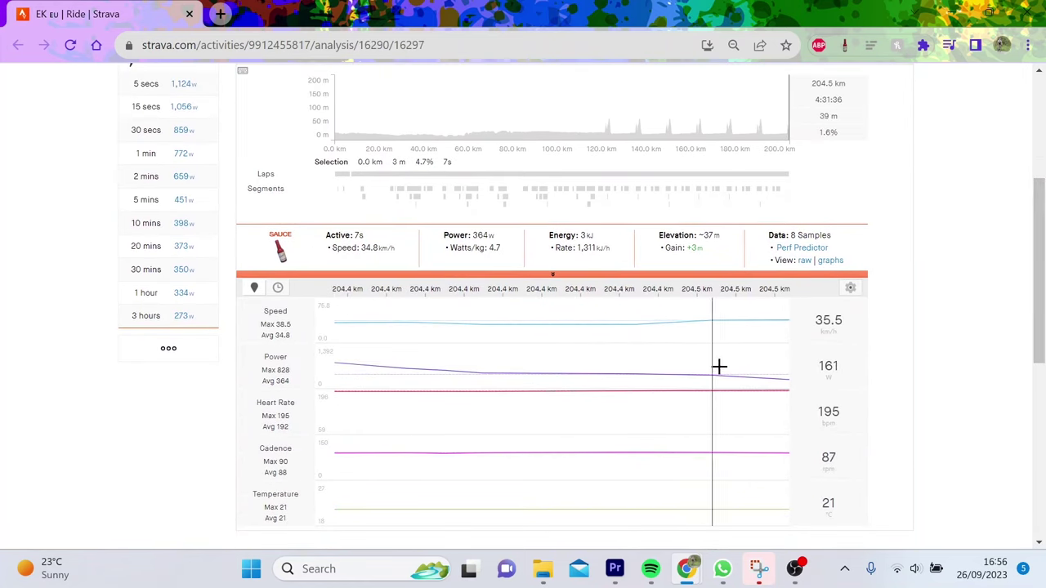
click(773, 360)
scroll(785, 327, up, 1)
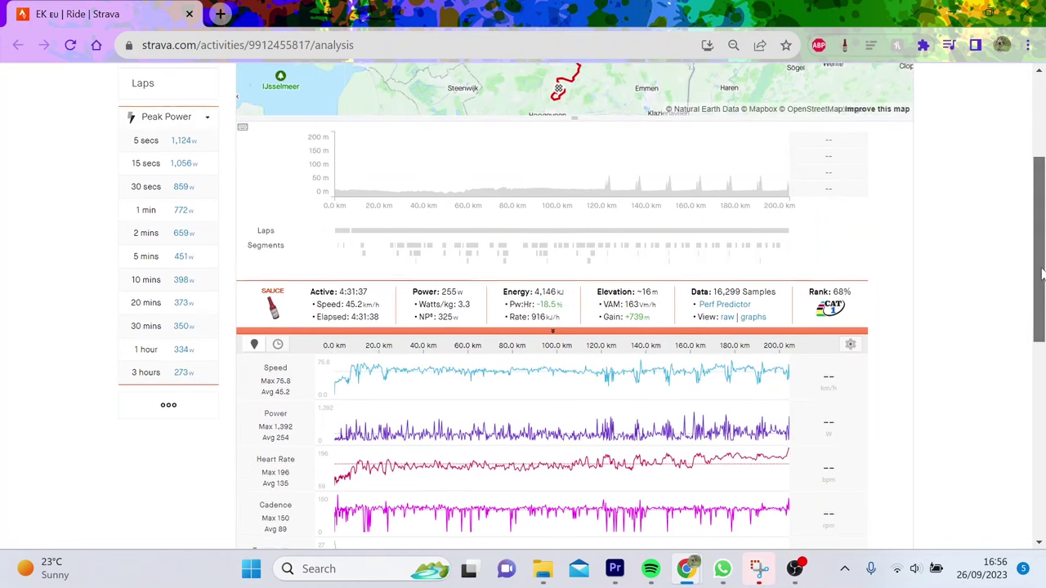
drag(804, 181, 783, 181)
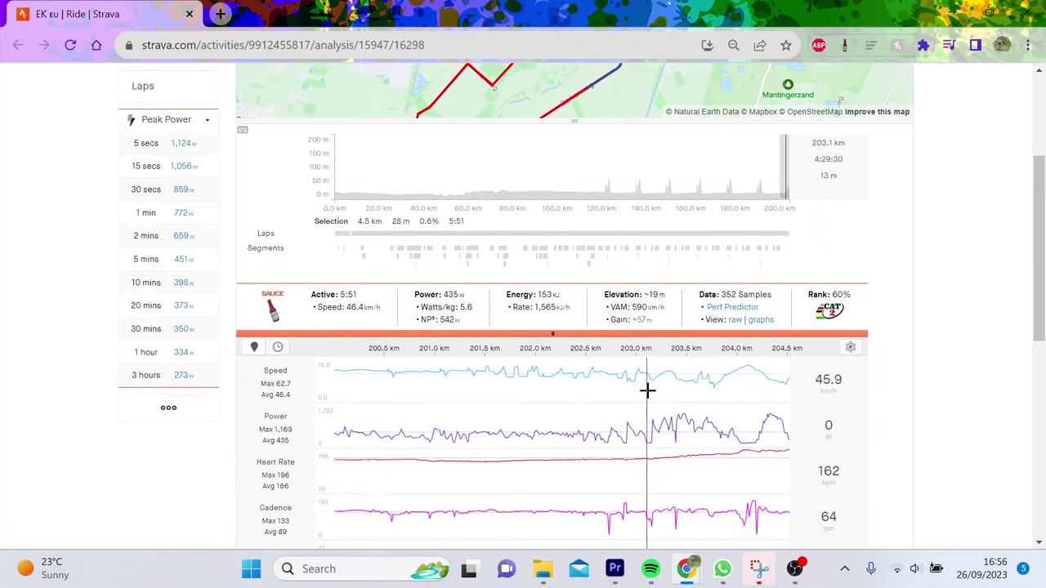
drag(651, 388, 778, 377)
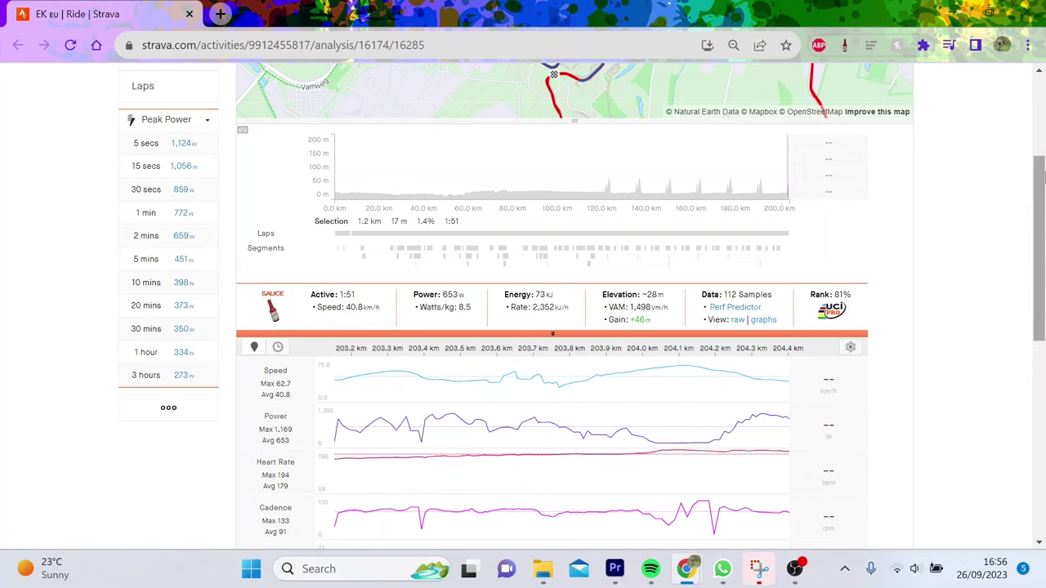
Clear the zoom, try a 20–117 km selection, then clear it
drag(1042, 179, 1042, 178)
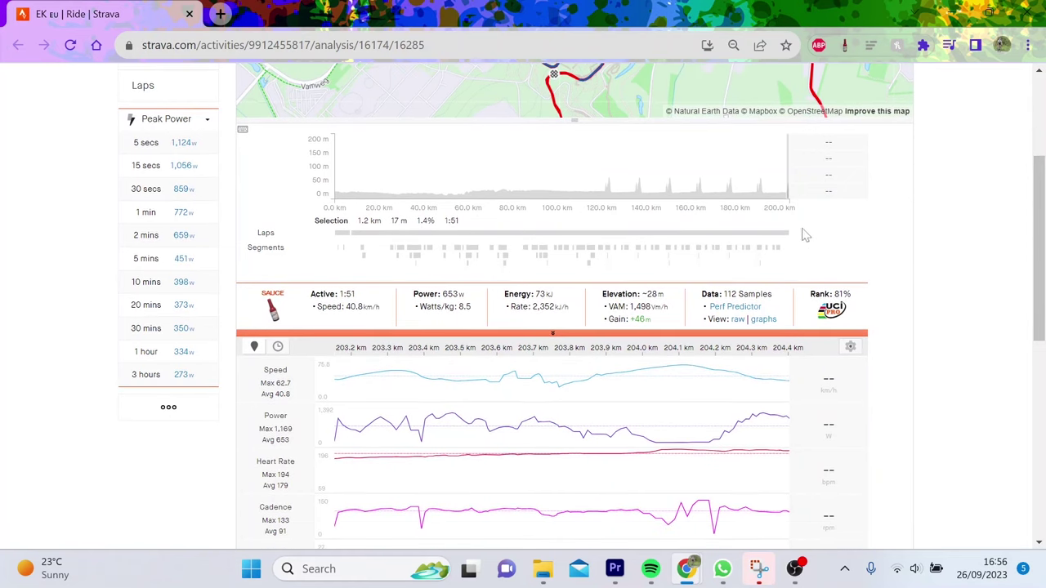
click(761, 144)
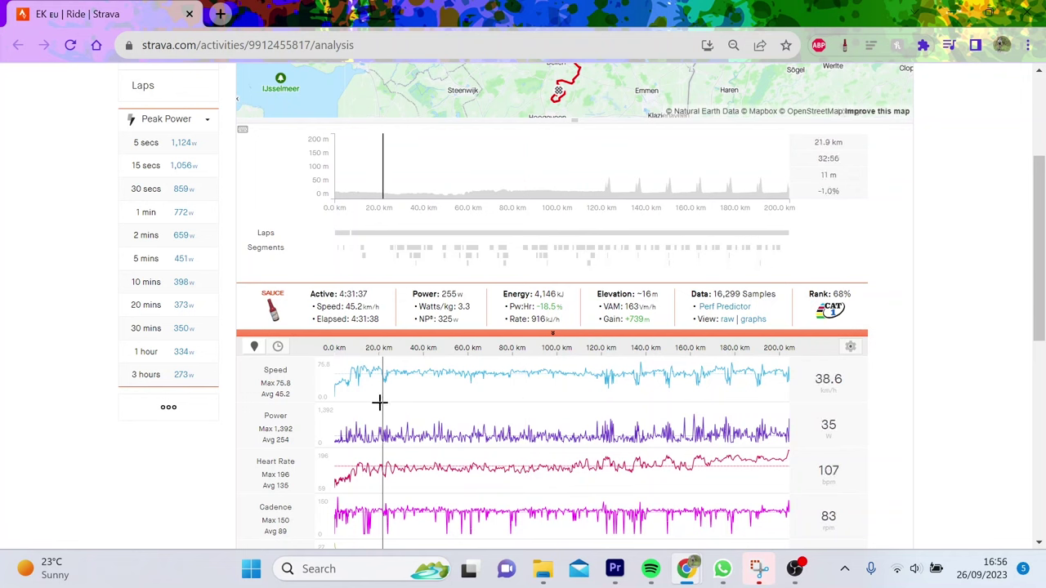
drag(376, 402, 592, 368)
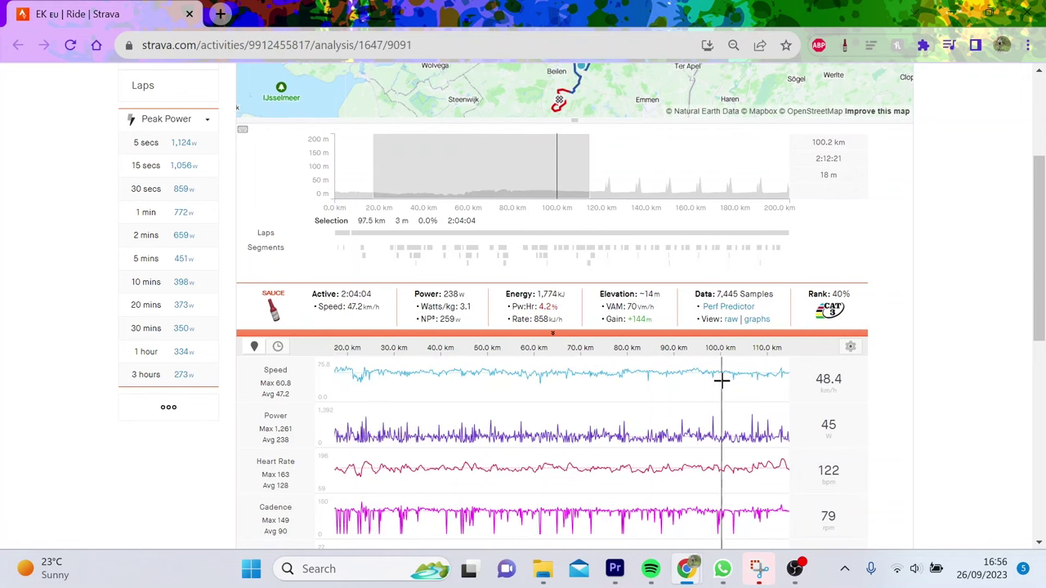
click(722, 380)
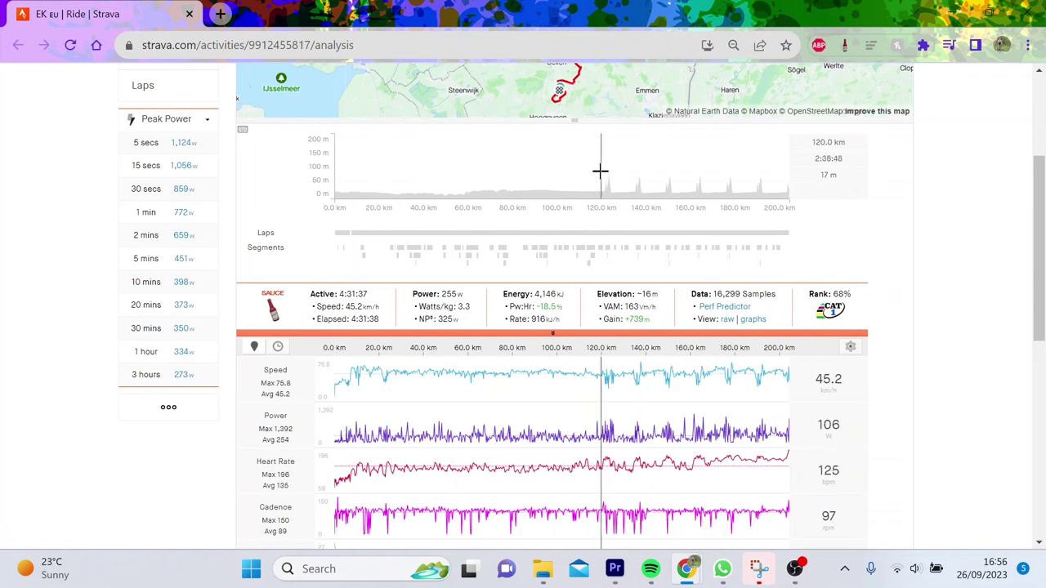
Test 118 km–finish and 161–166 km ranges, reset, then select the entire 203.5 km ride
drag(599, 169, 789, 144)
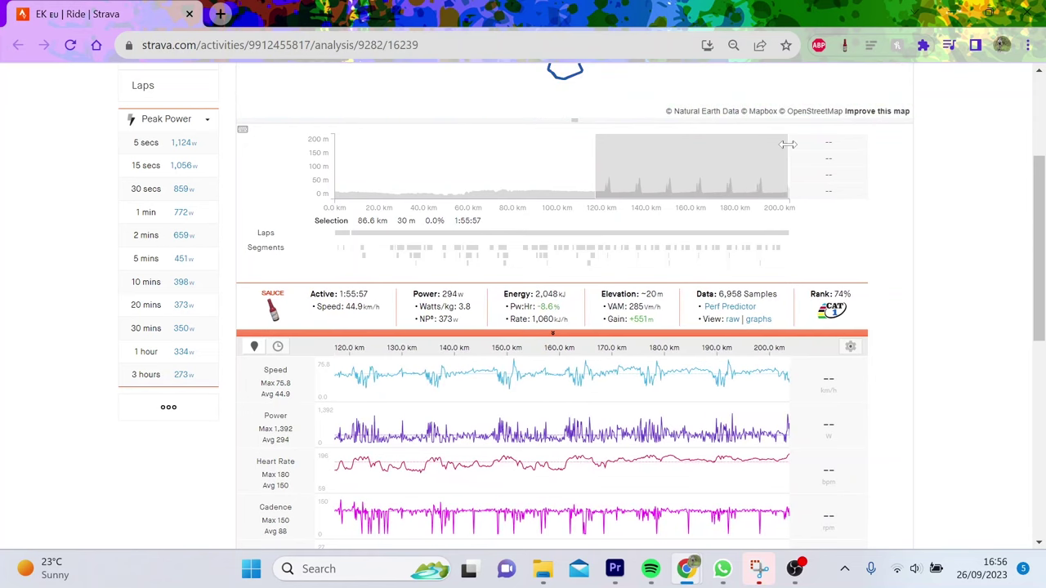
drag(572, 500, 591, 495)
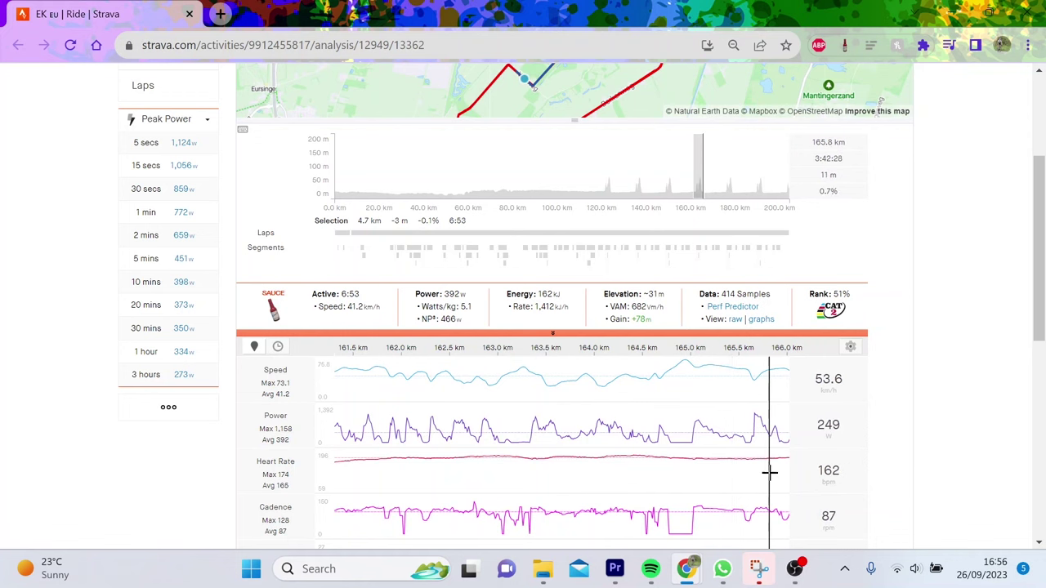
click(763, 474)
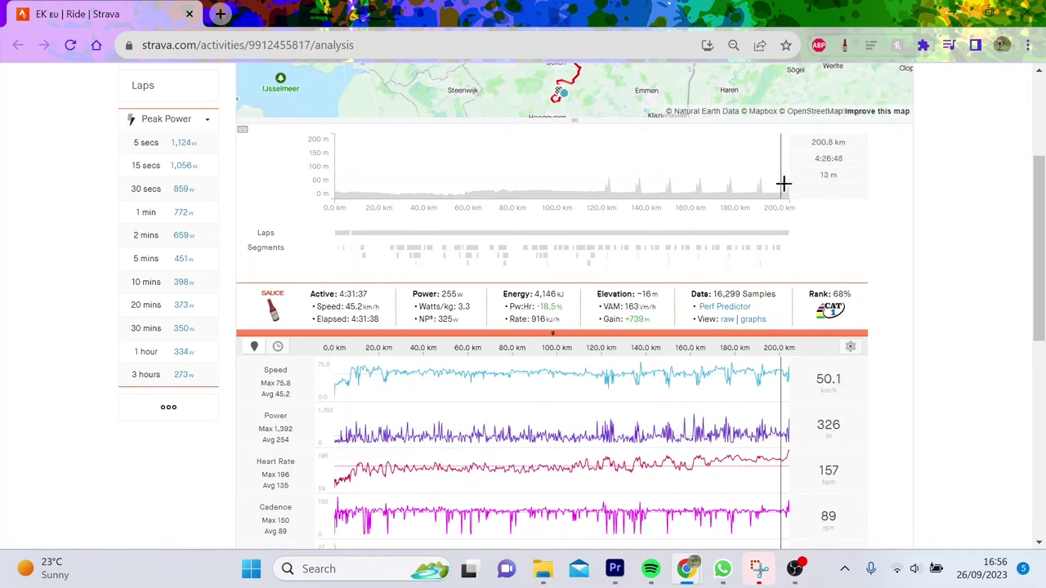
drag(786, 175, 162, 242)
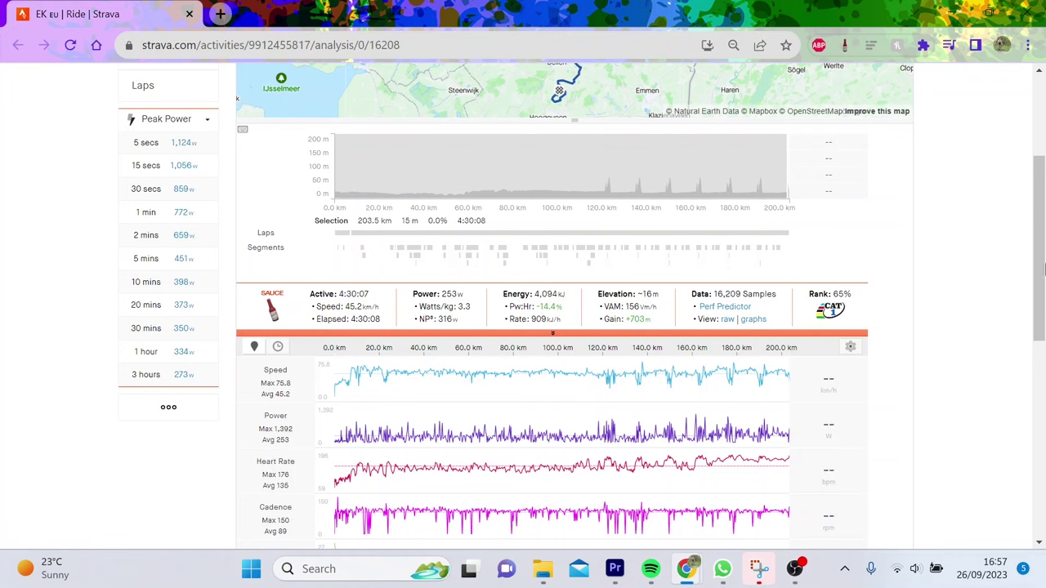
scroll(527, 212, up, 3)
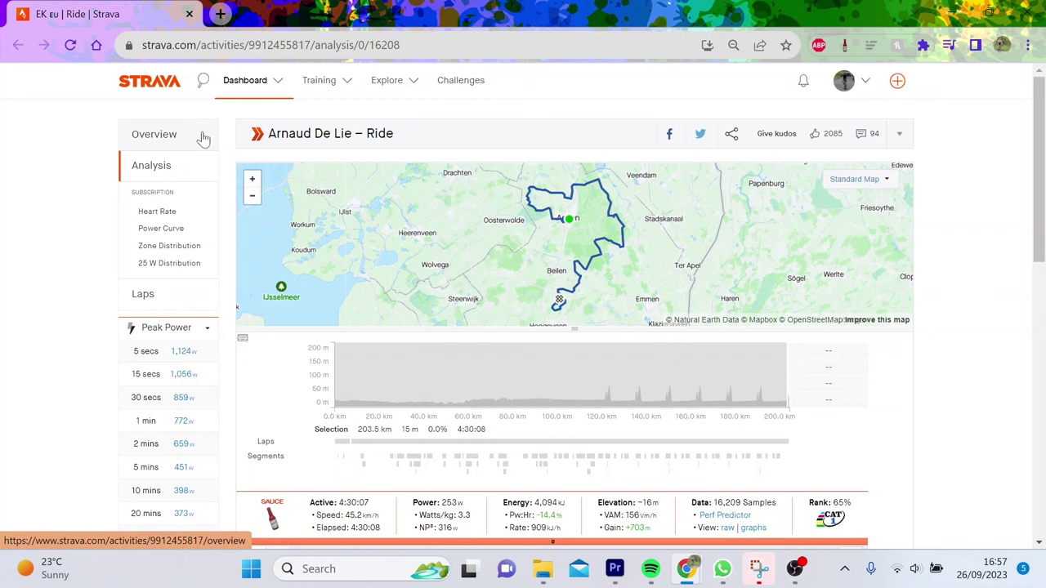
drag(1034, 104, 1034, 206)
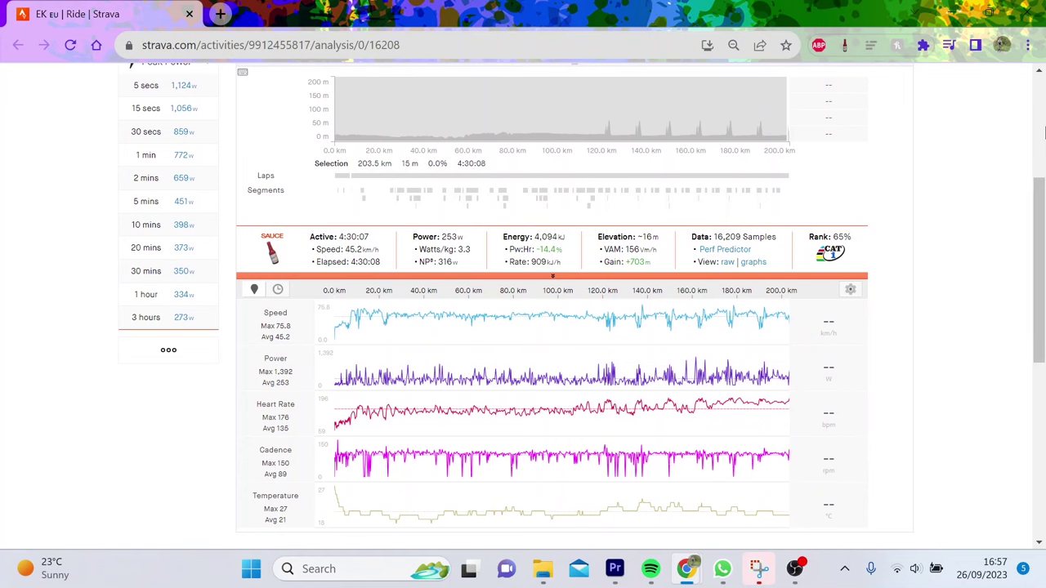
scroll(925, 409, up, 4)
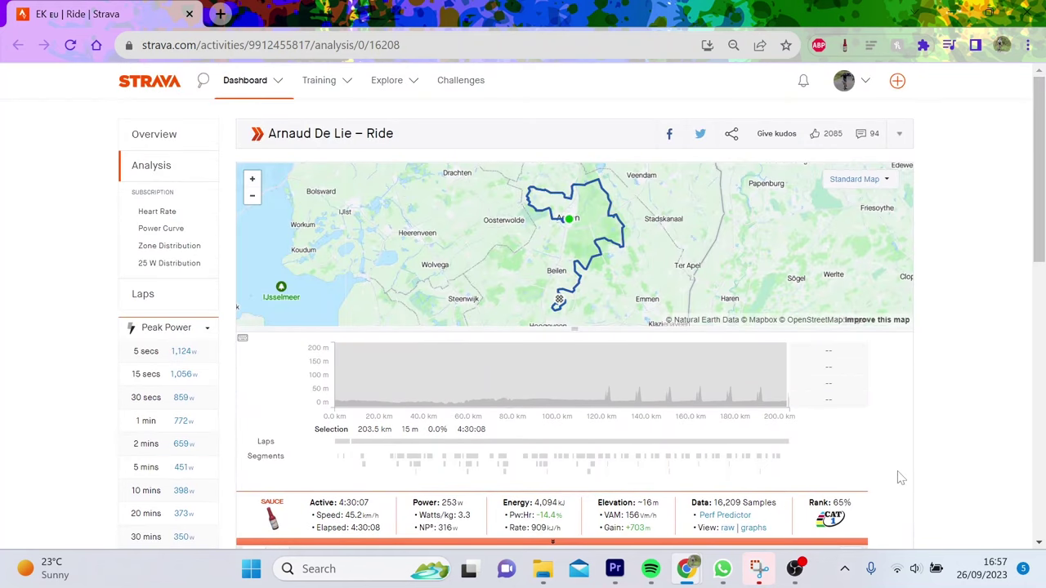